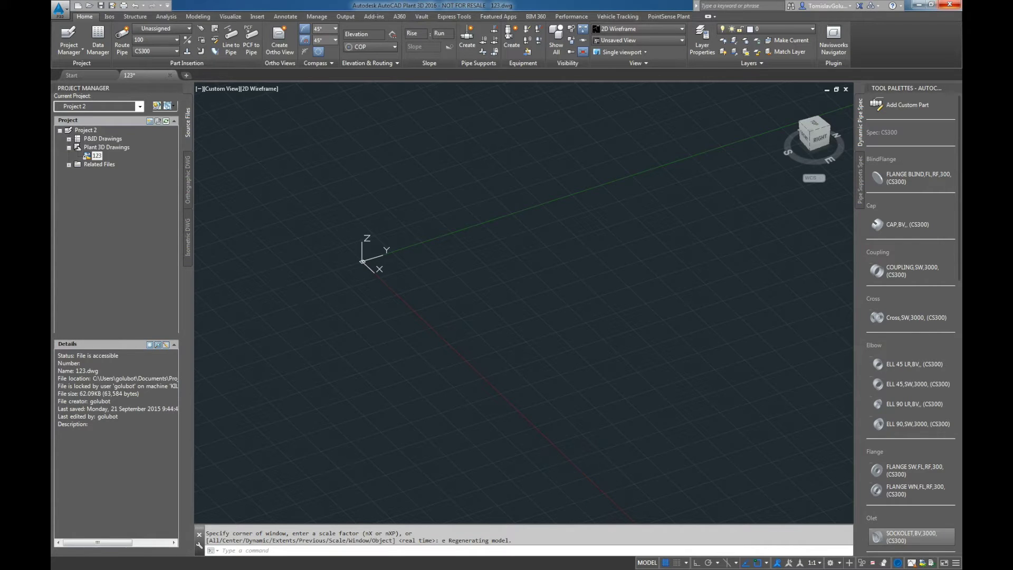
Create piping with PCF to Pipe from the SampleIsoPreview file in Project 2's Isometric, Live Preview, Sample PCF folder.
middle_drag(576, 334, 528, 376)
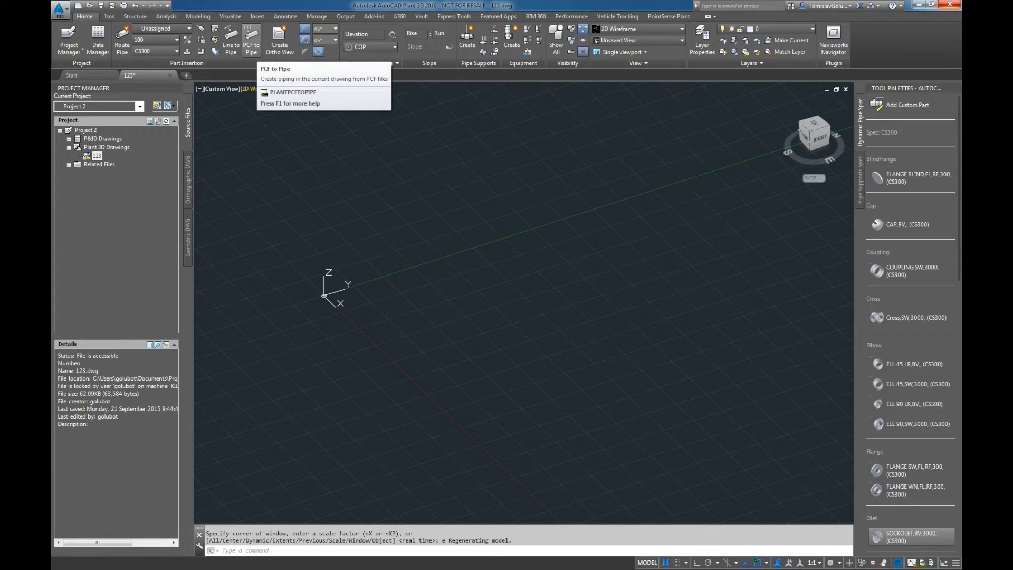
click(251, 42)
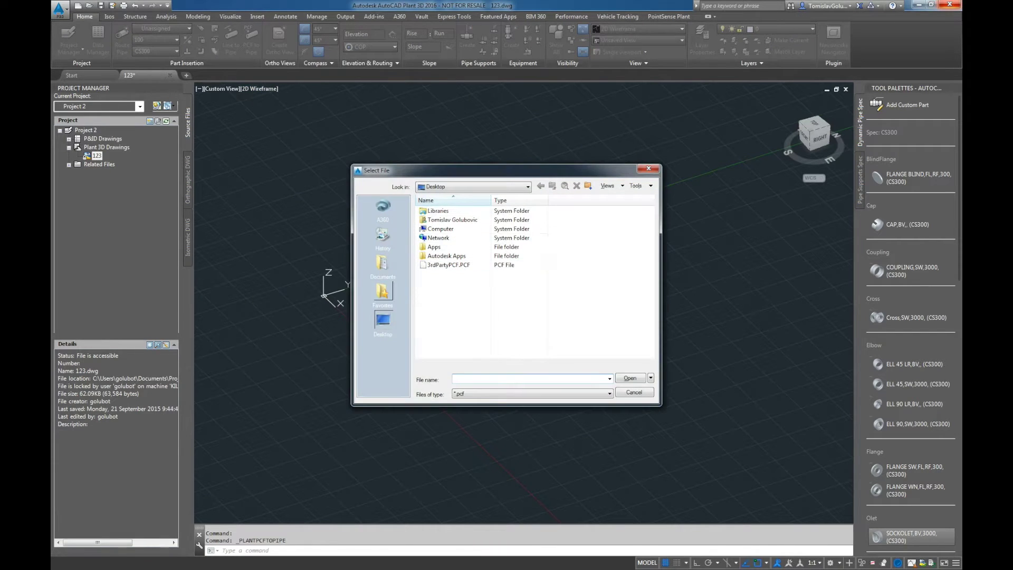
click(474, 187)
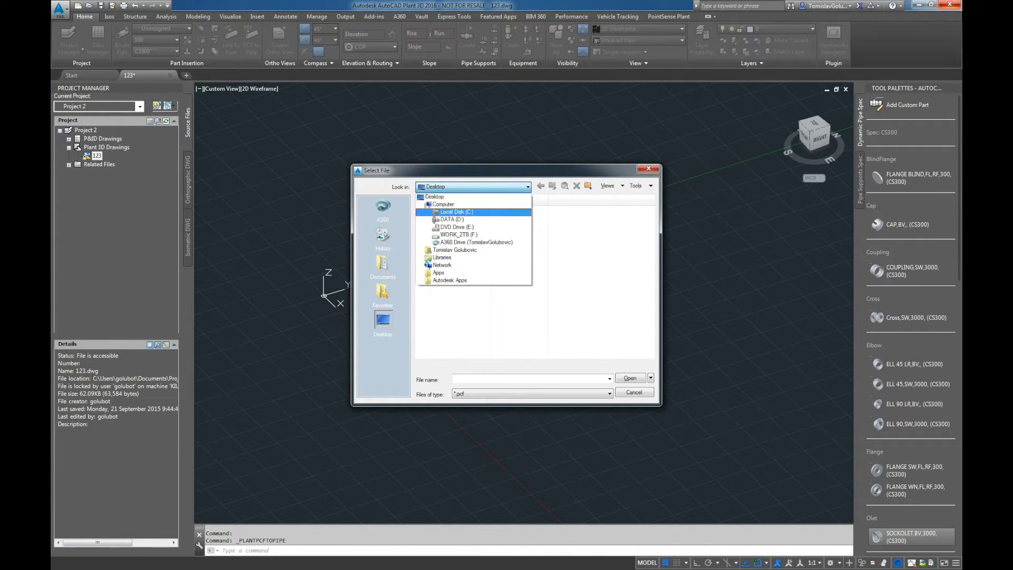
click(457, 212)
click(382, 264)
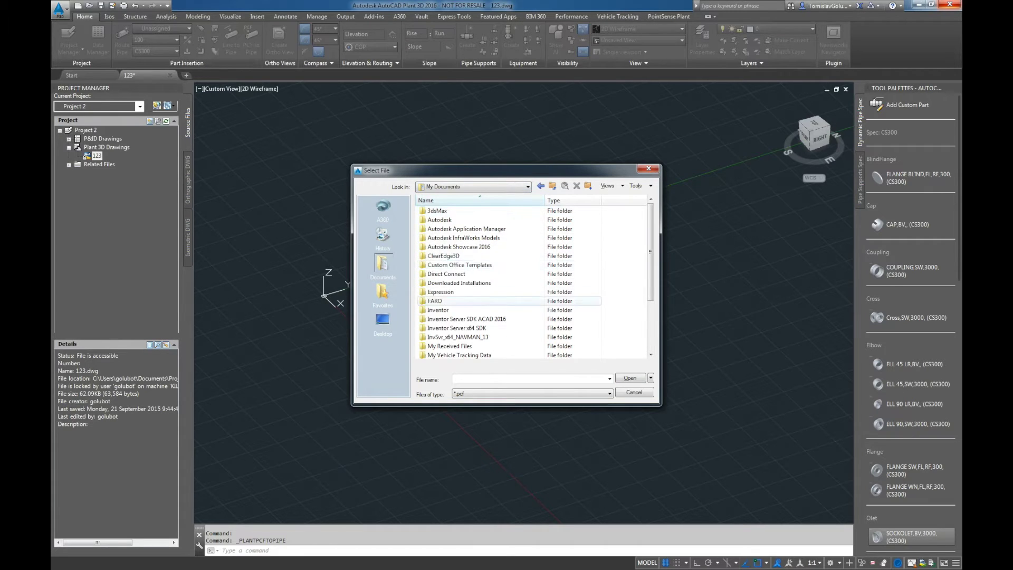
scroll(454, 301, down, 3)
double_click(449, 310)
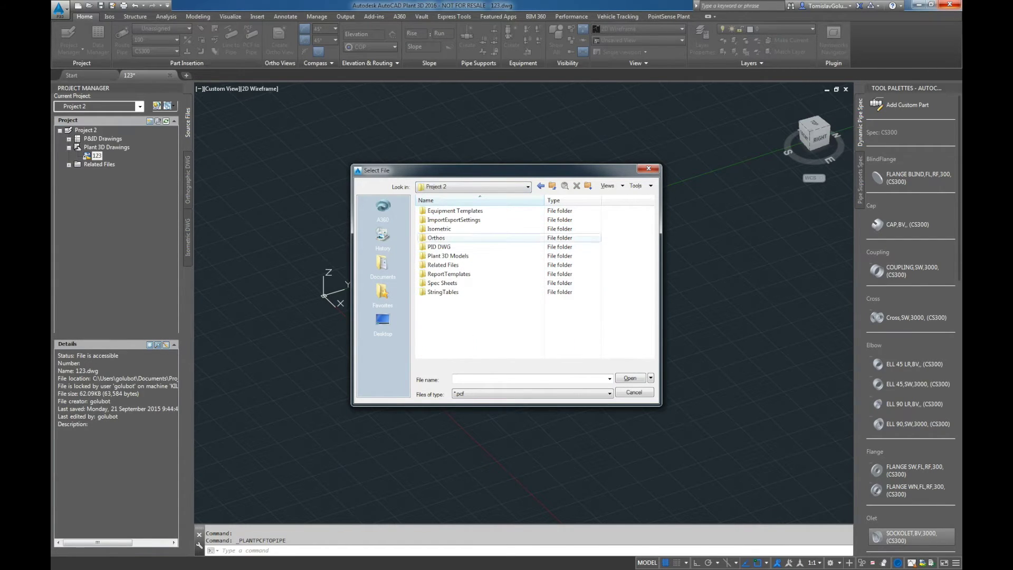
double_click(437, 229)
double_click(441, 246)
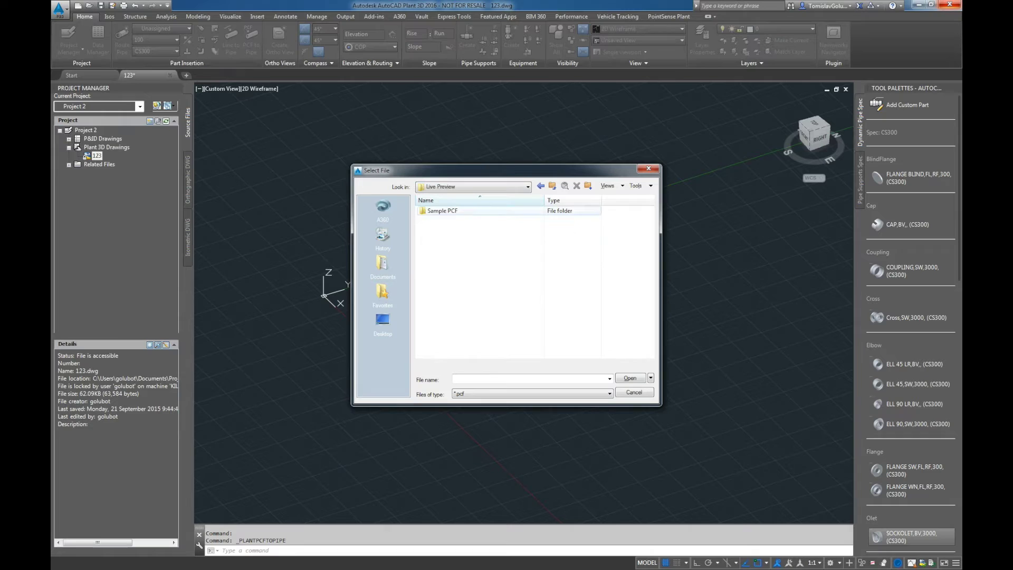
double_click(442, 210)
click(449, 211)
click(630, 378)
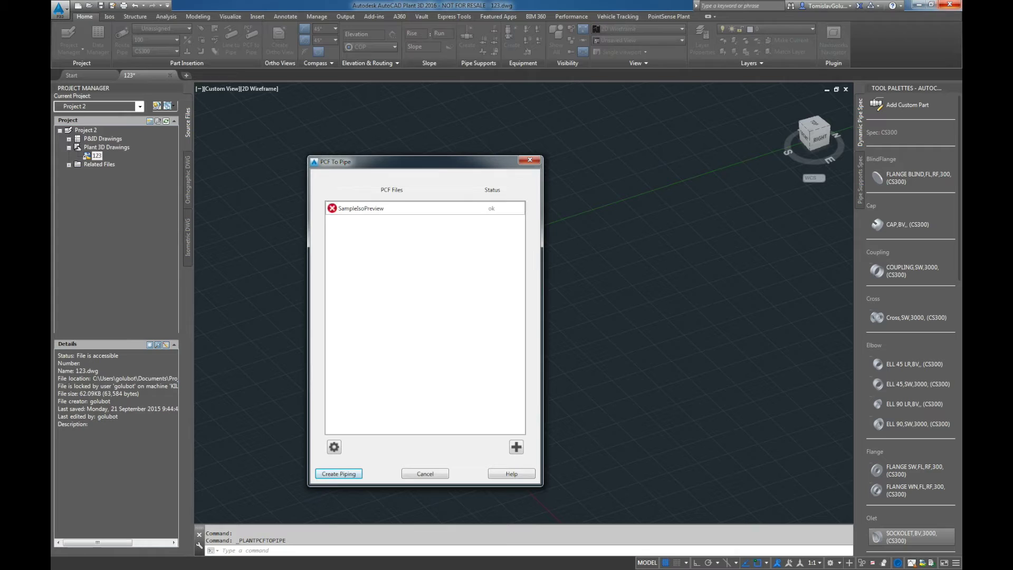
key(Return)
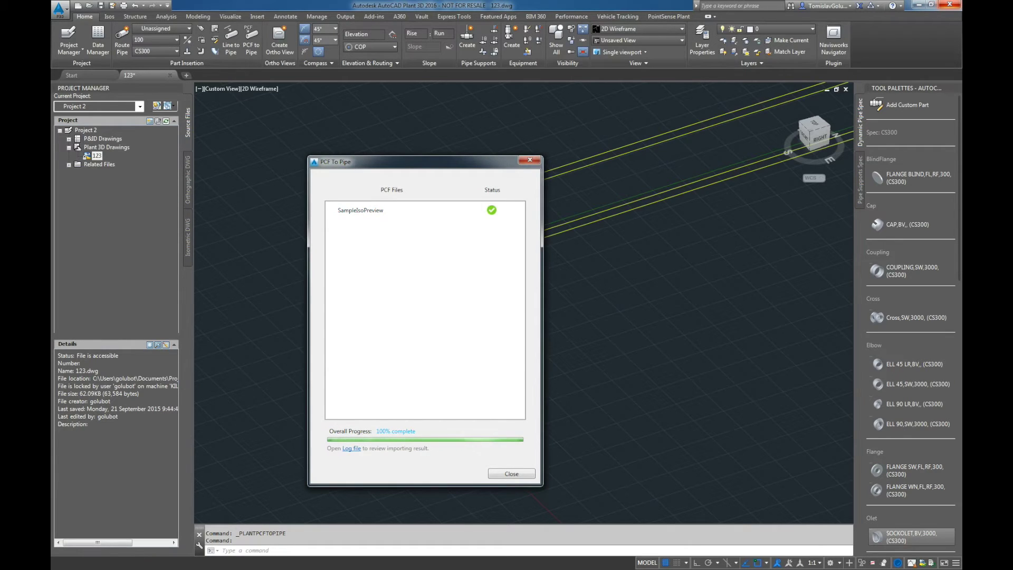
click(511, 474)
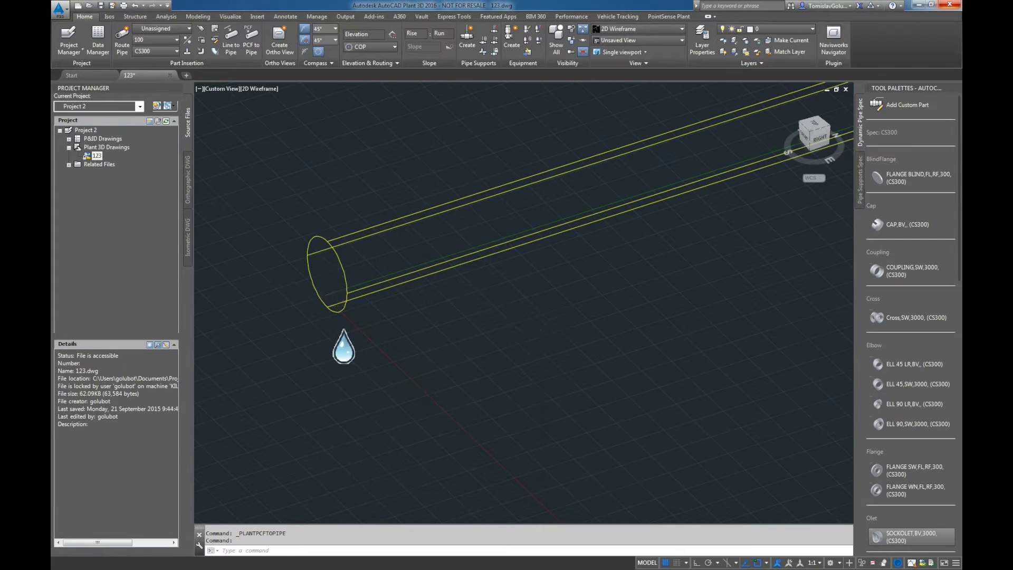
Examine the imported sample pipe run with its elbows and handwheel valve from several angles, and delete all of it.
scroll(435, 346, down, 6)
middle_drag(435, 347, 430, 358)
middle_click(468, 348)
middle_click(468, 348)
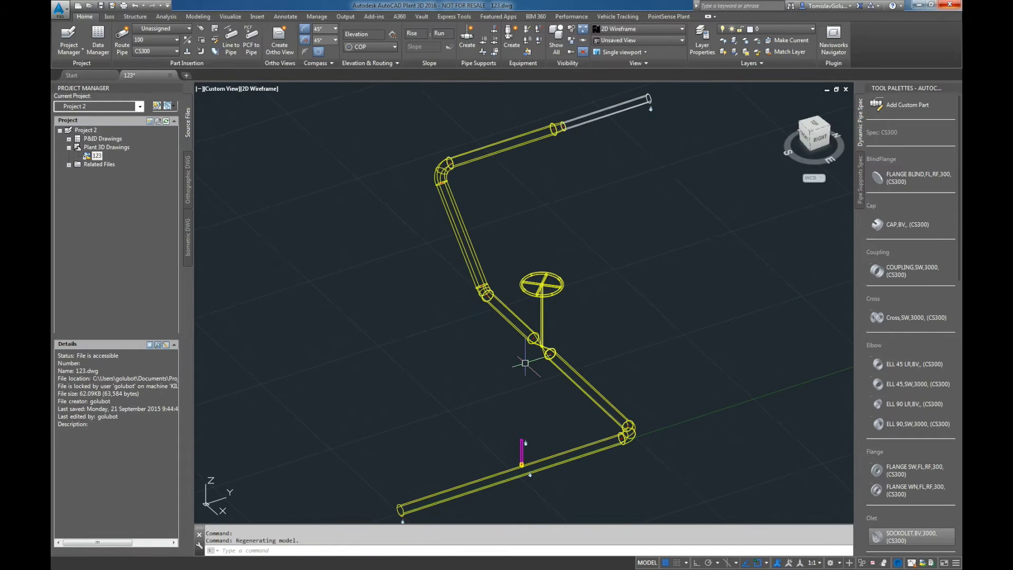
scroll(463, 290, up, 4)
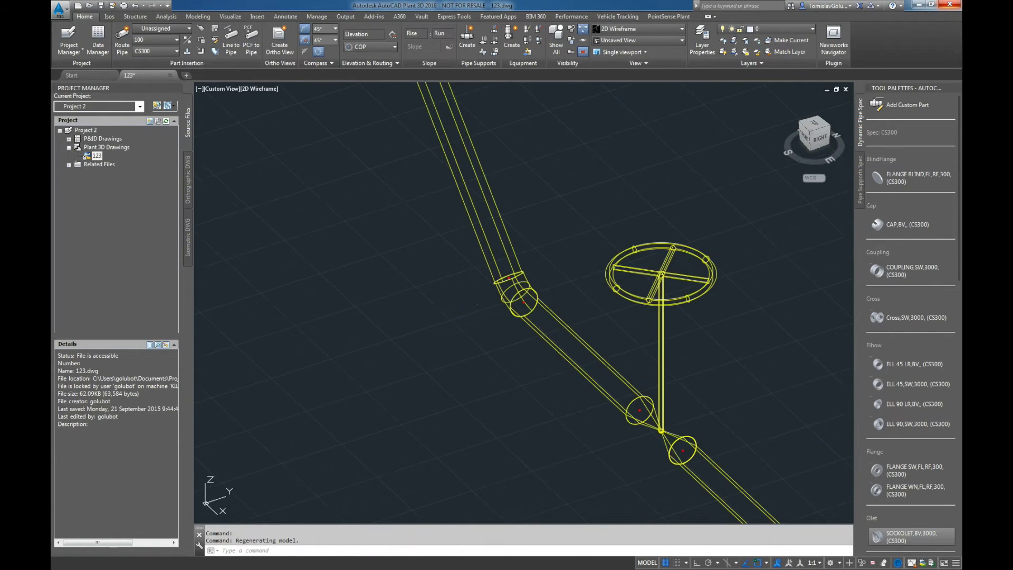
shift+middle_drag(462, 290, 527, 279)
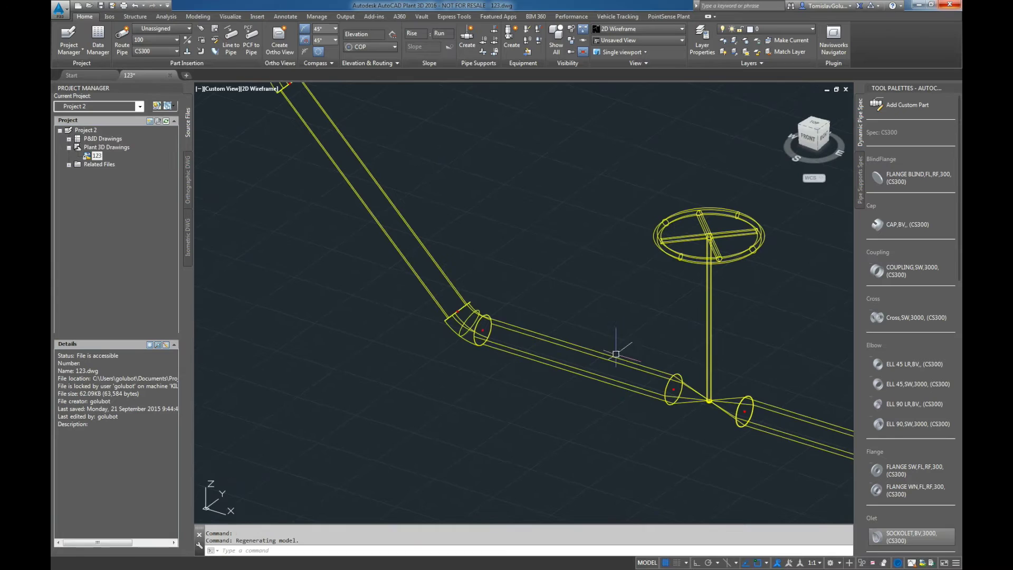
middle_drag(547, 313, 635, 411)
middle_drag(521, 250, 533, 282)
scroll(520, 279, down, 5)
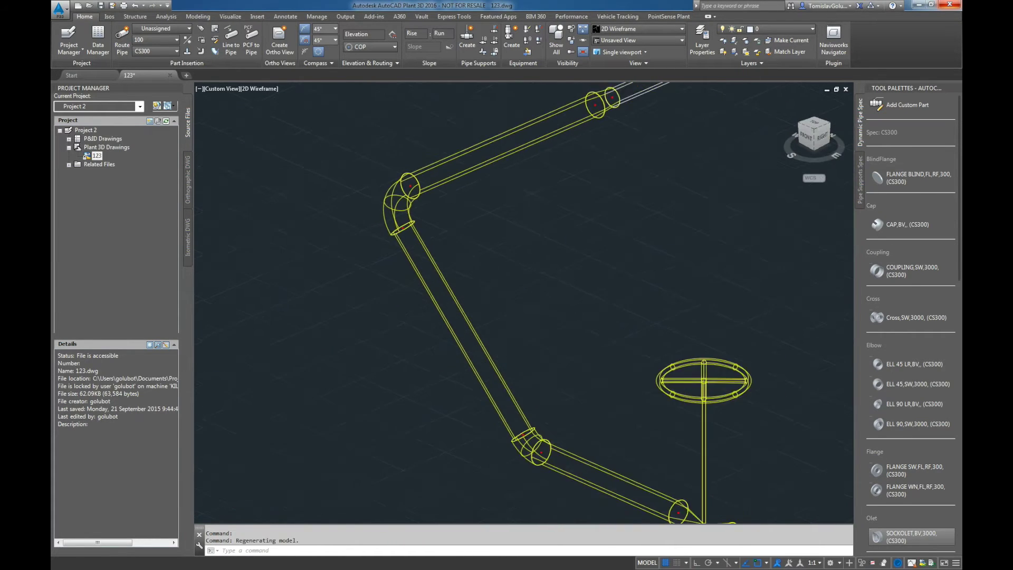
middle_click(518, 271)
middle_click(518, 271)
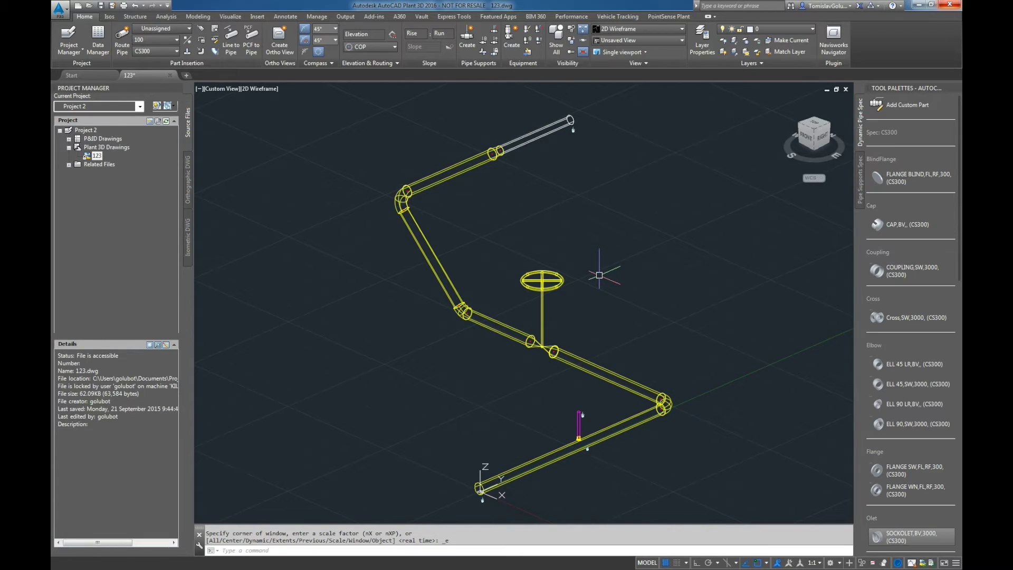
key(Delete)
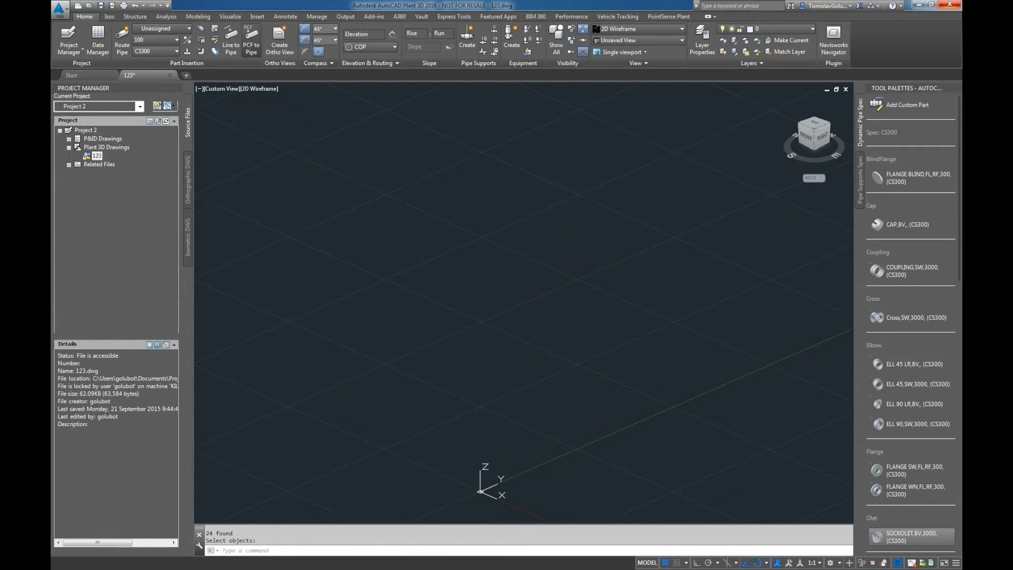
Load 3rdPartyPCF.PCF from the desktop into PCF to Pipe.
click(252, 42)
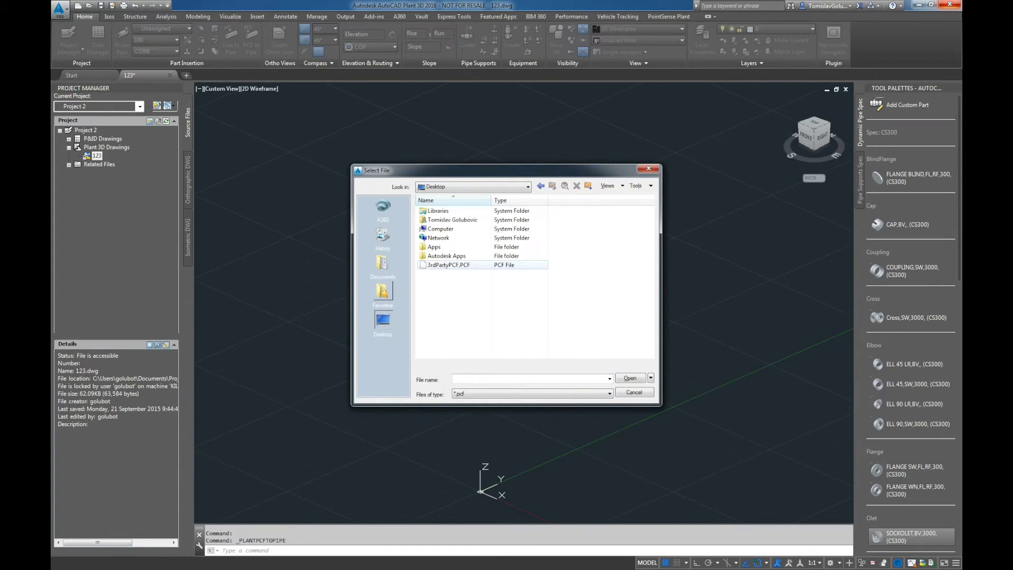
click(448, 265)
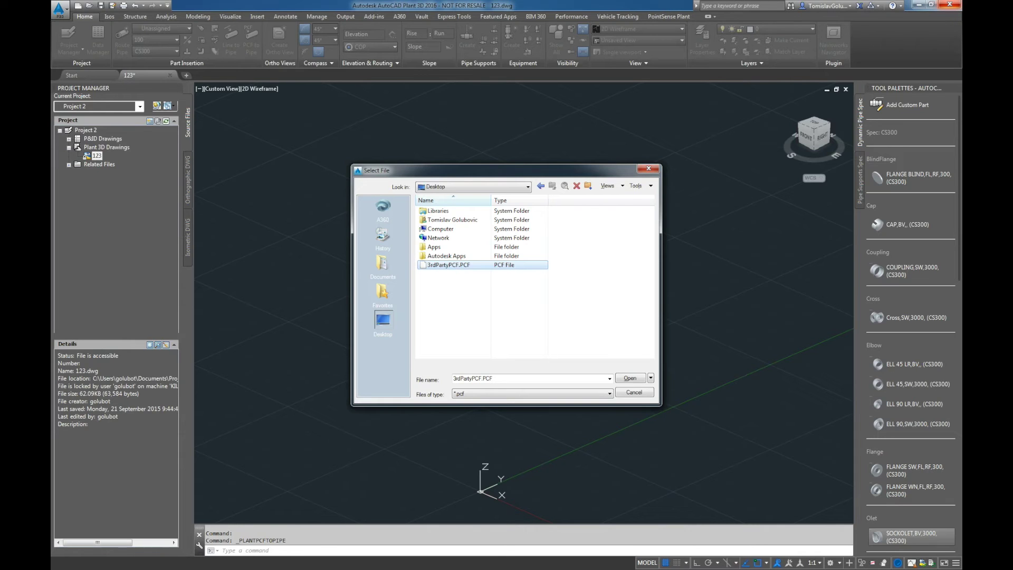
key(Return)
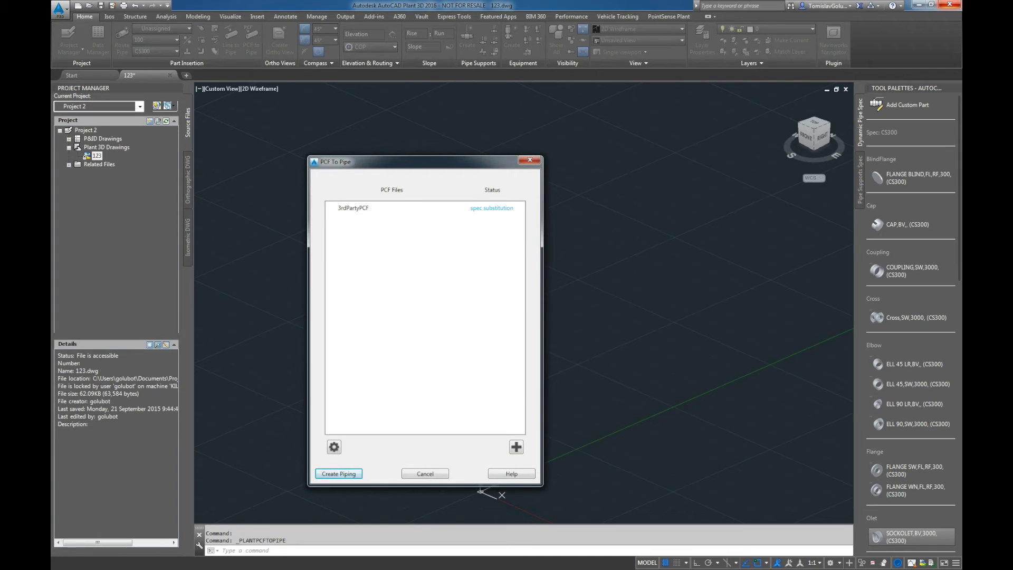
Accept the spec substitutions of CS150 for Spec1 and CS300 for Spec2, and create the piping from 3rdPartyPCF.
click(334, 447)
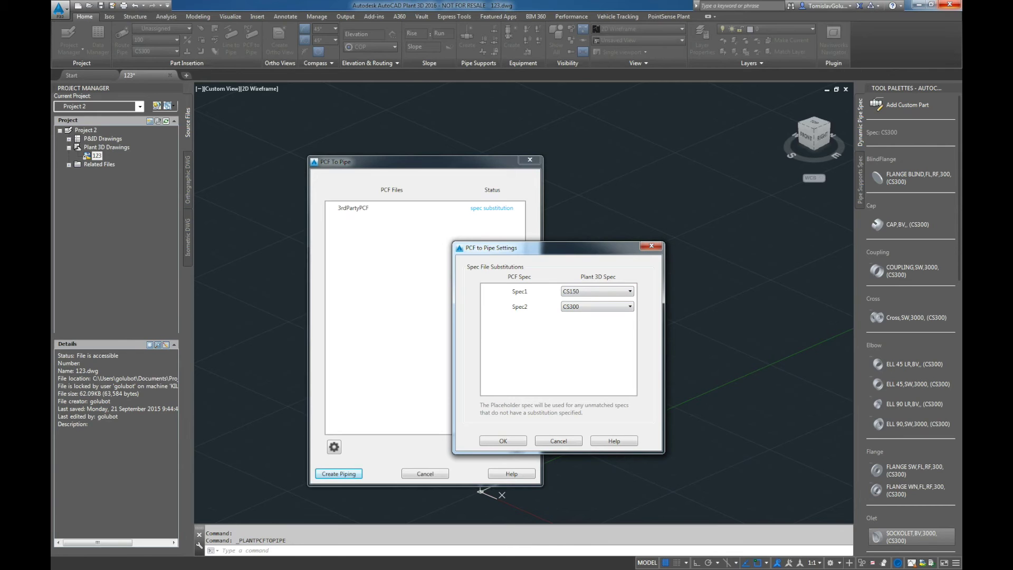
key(Return)
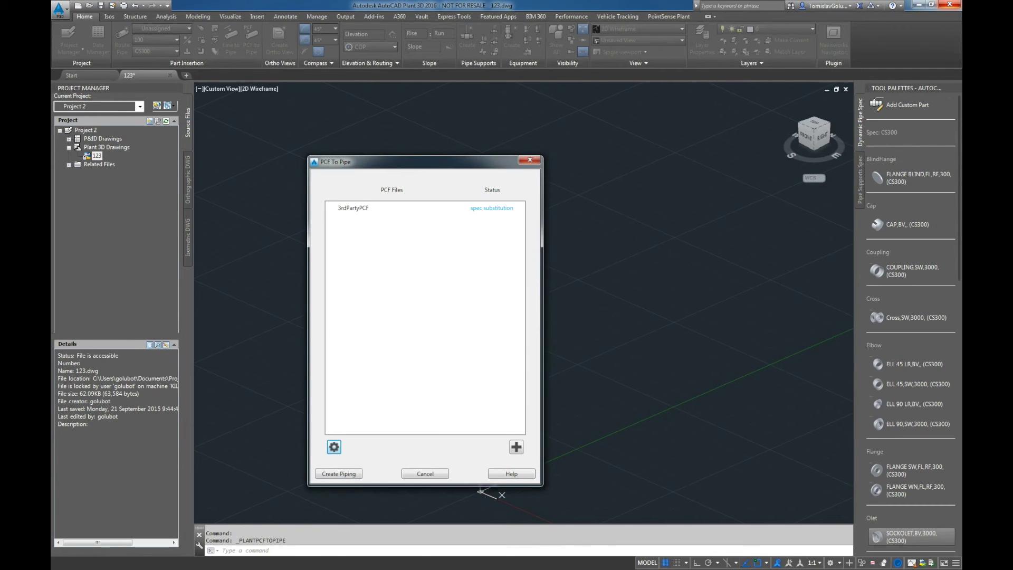
click(338, 474)
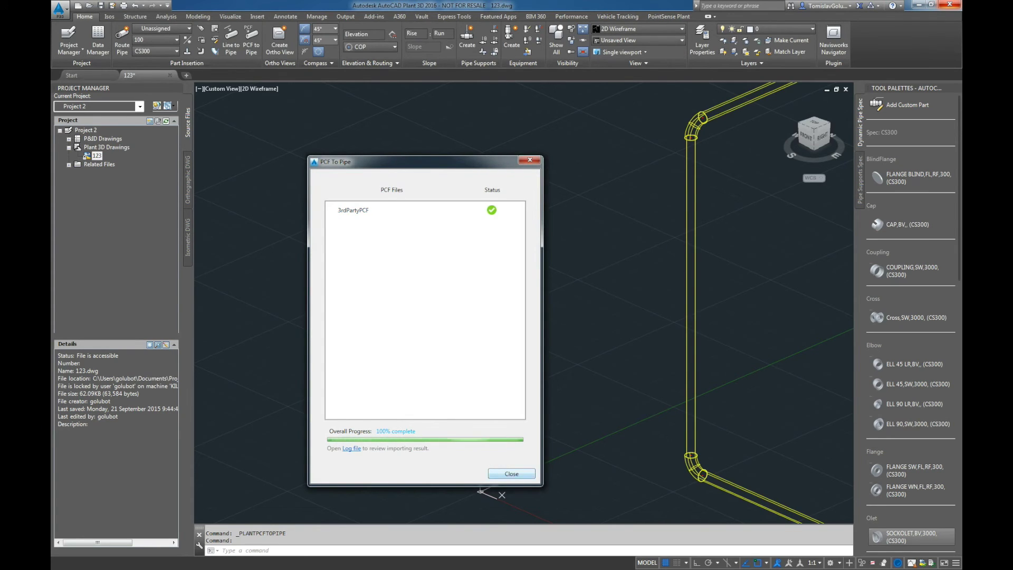
key(Return)
Examine the whole third-party pipe run and the elbow at the near end of its long straight section.
middle_click(442, 356)
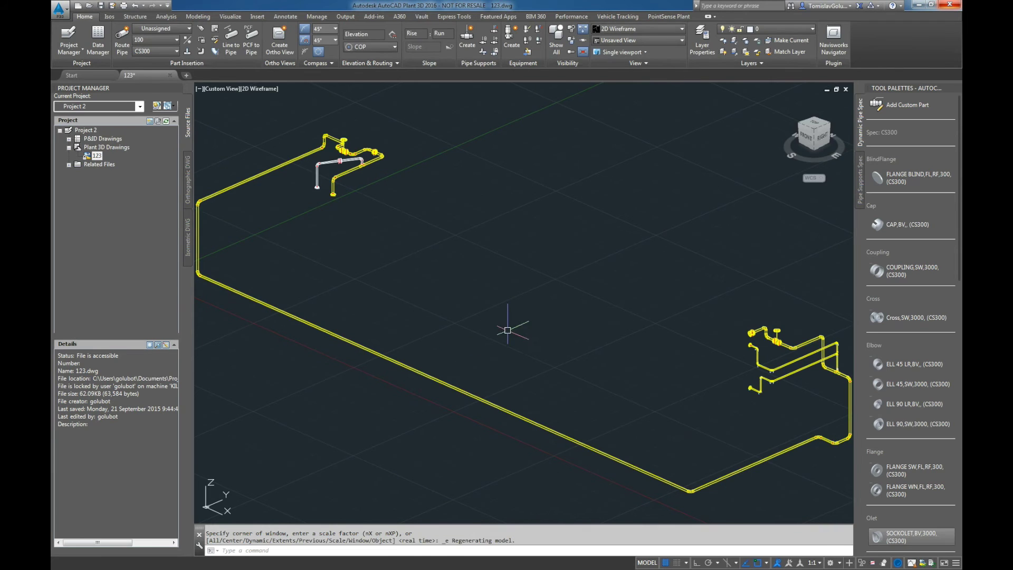
scroll(528, 327, down, 2)
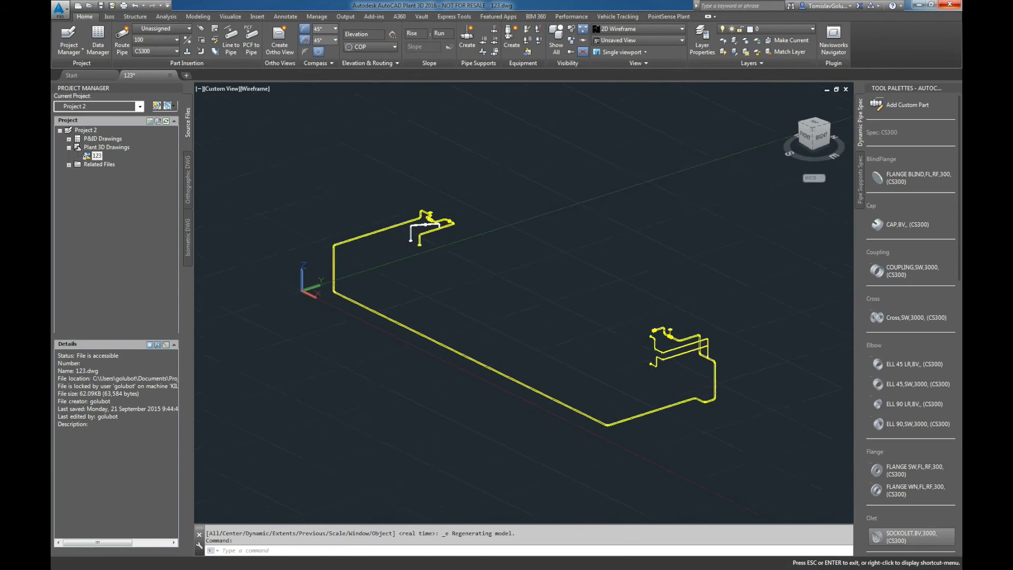
shift+middle_drag(577, 353, 547, 347)
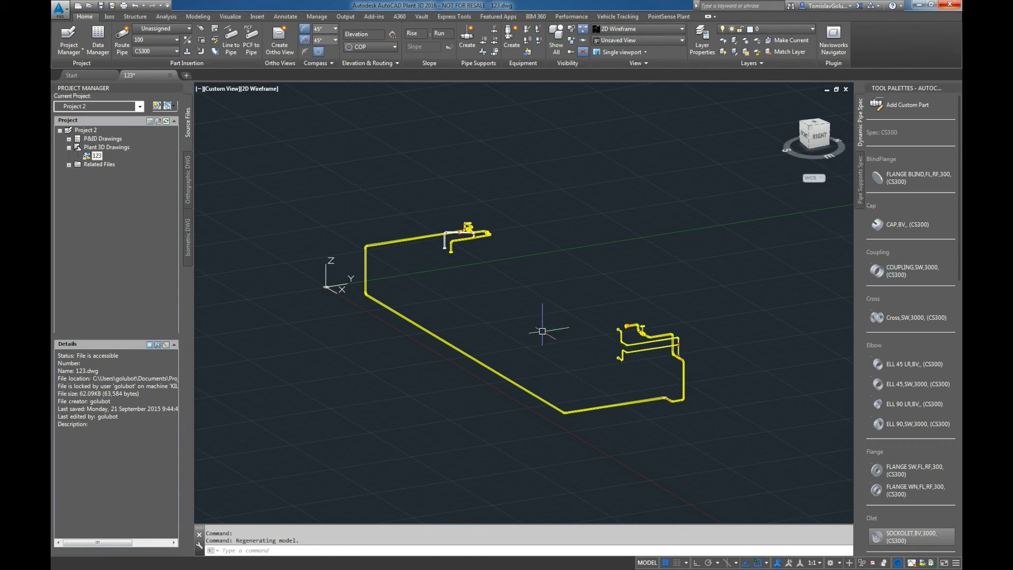
scroll(558, 409, up, 8)
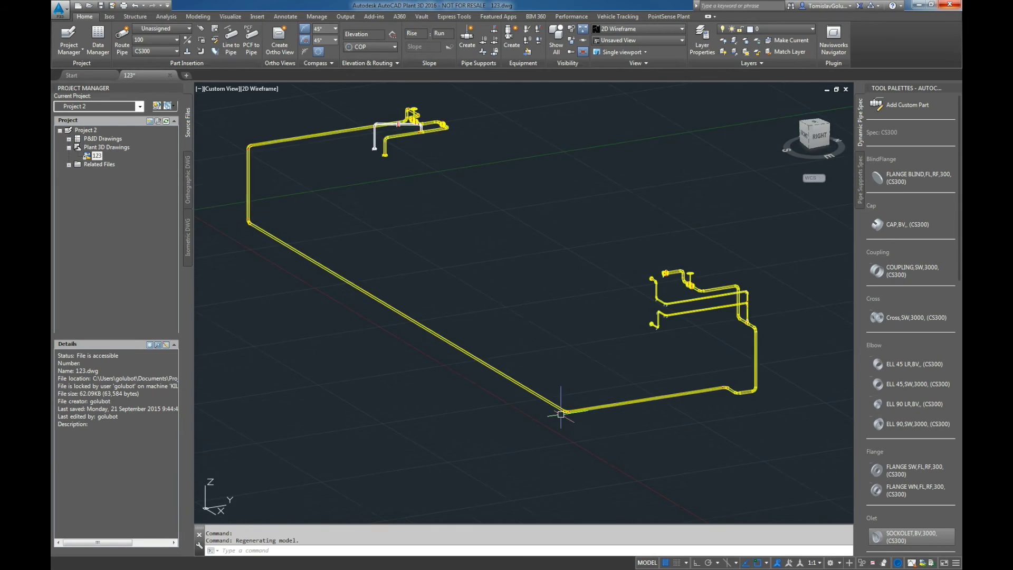
middle_drag(606, 407, 542, 391)
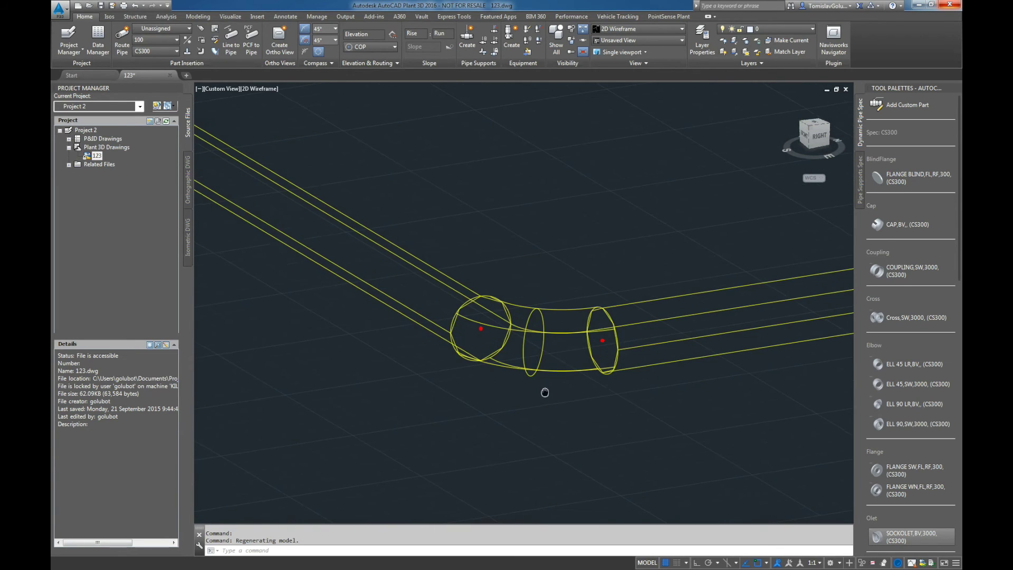
middle_click(521, 357)
middle_click(521, 357)
middle_click(663, 362)
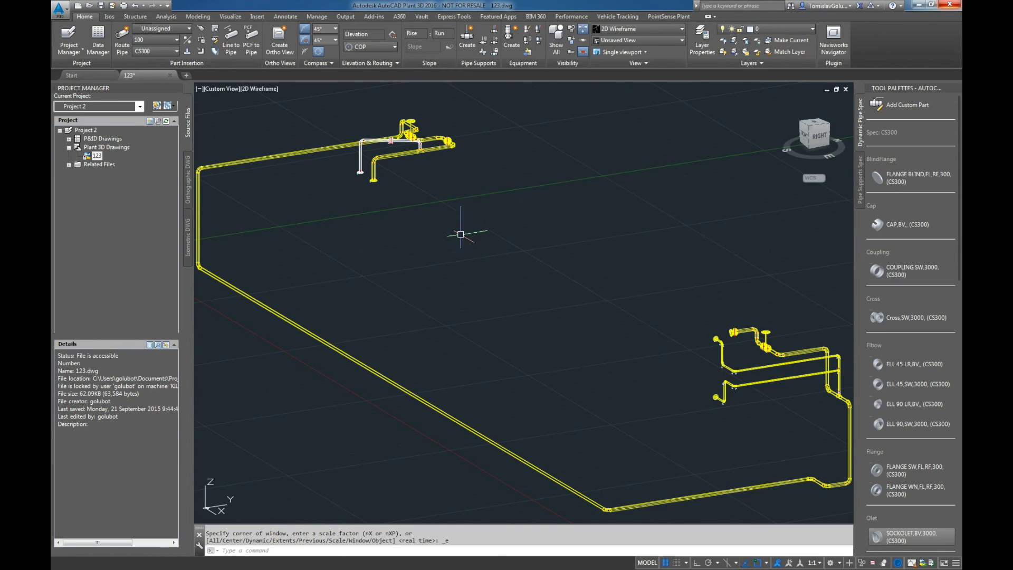
scroll(460, 235, down, 2)
shift+middle_drag(475, 230, 534, 243)
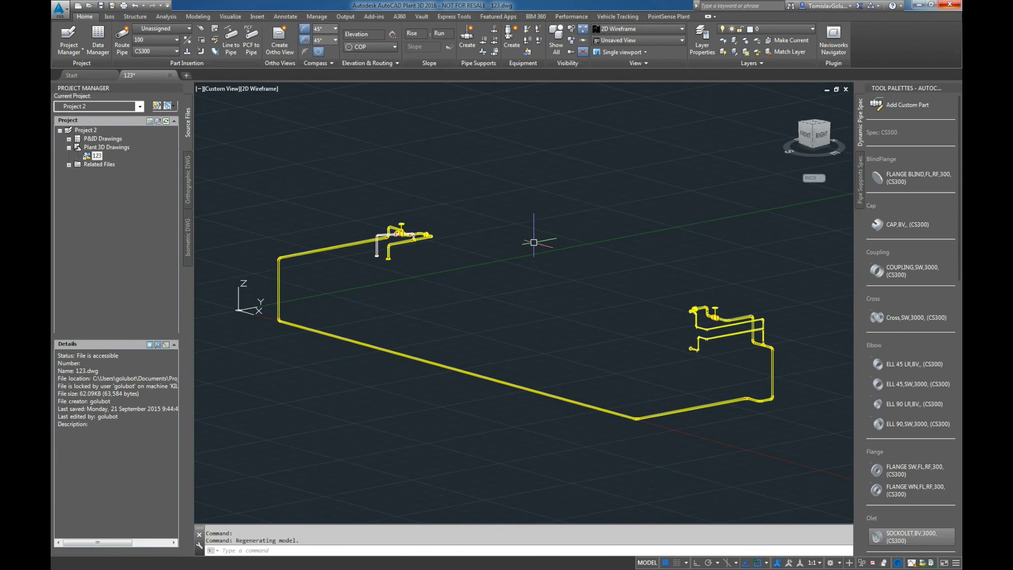